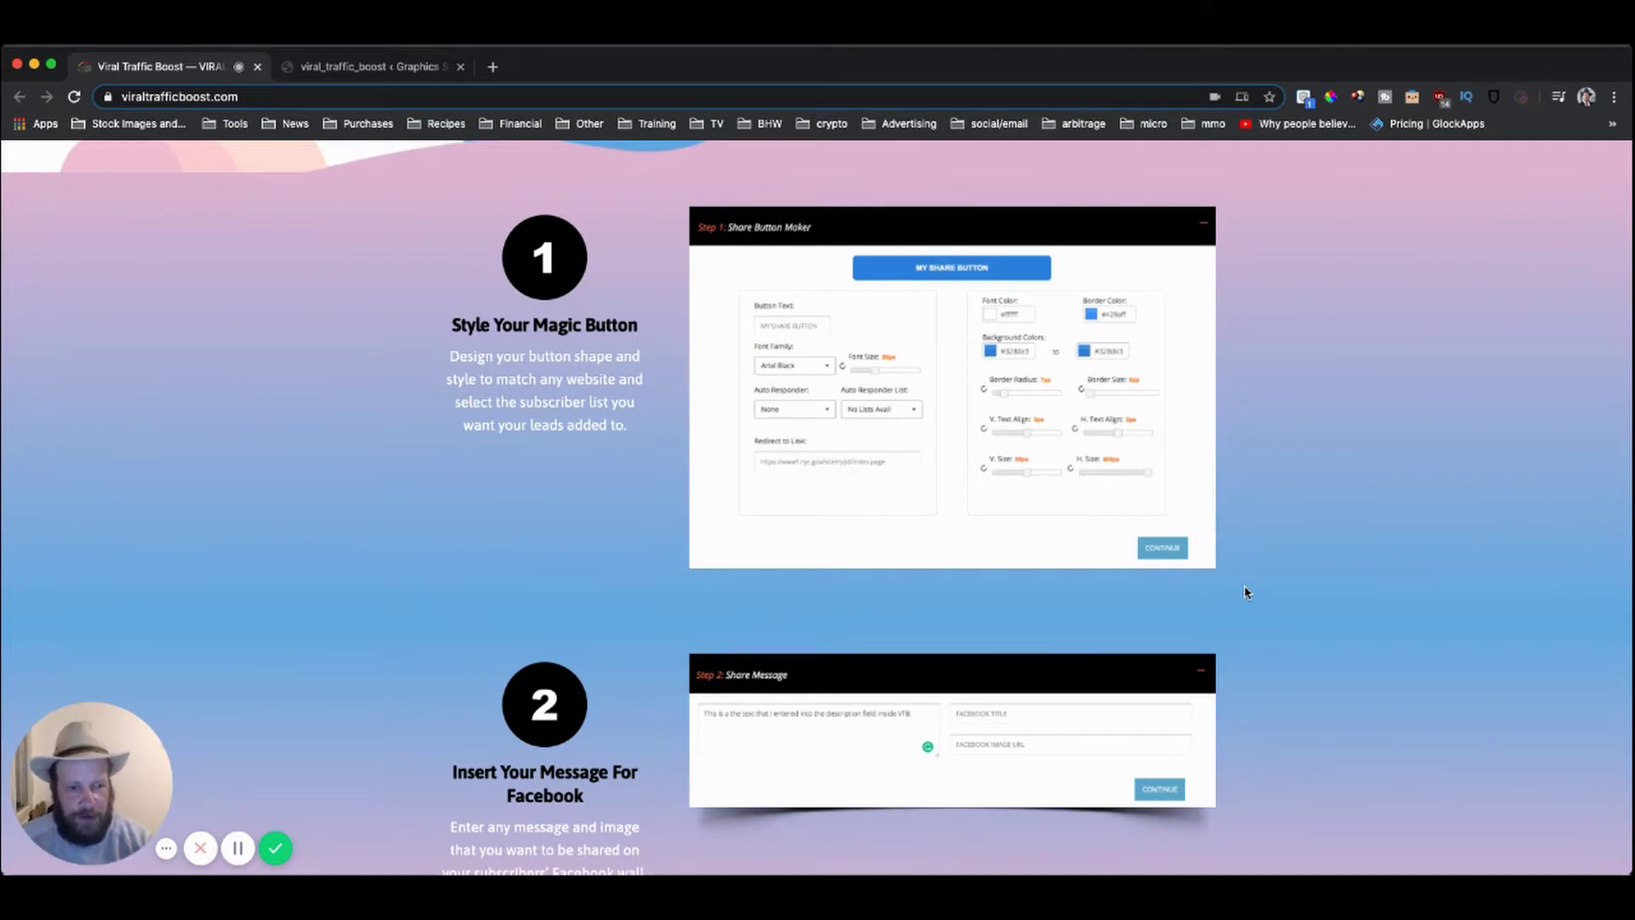
Scroll past steps 1–3 to step 4, Paste Your Shortcode, and its Campaigns example
scroll(1243, 591, up, 2)
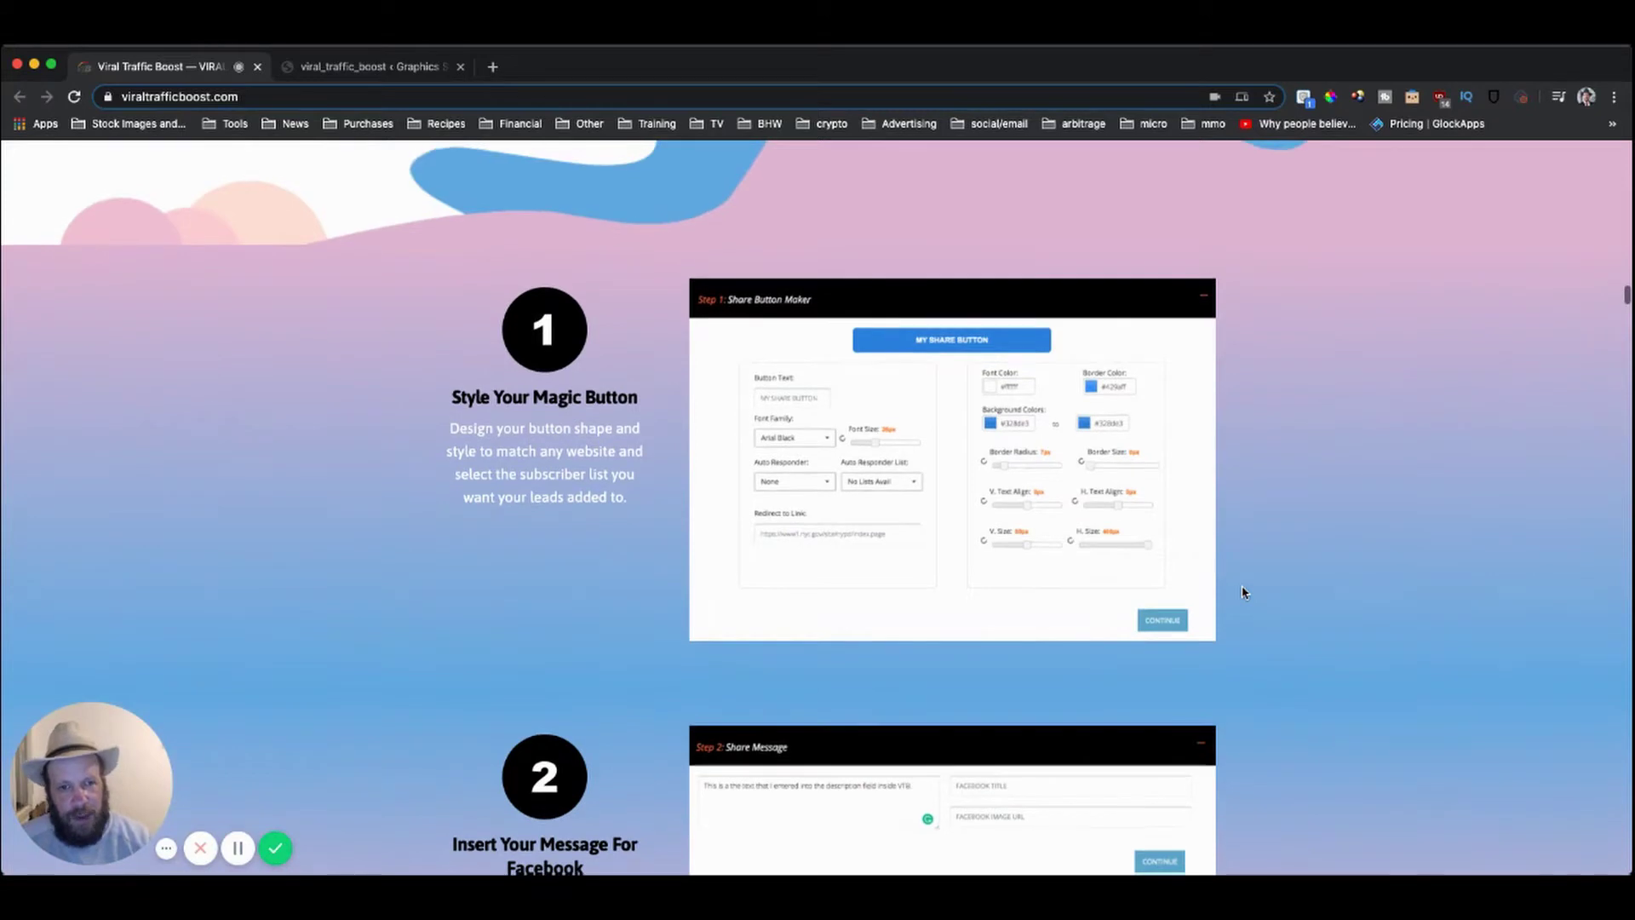
scroll(1243, 592, down, 2)
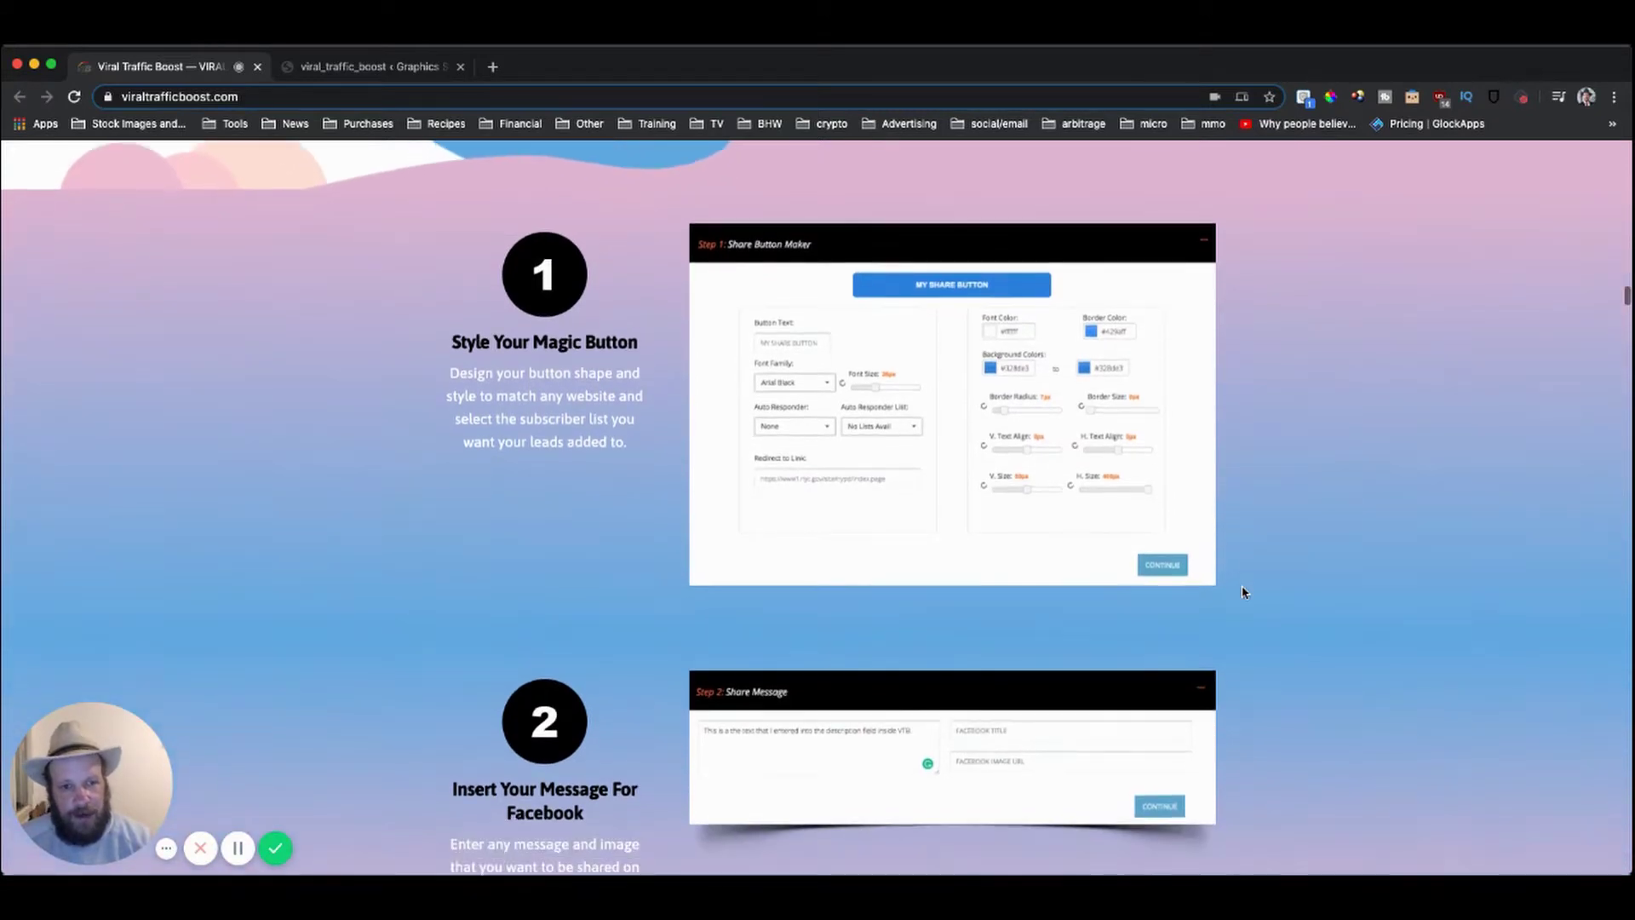
scroll(1244, 592, down, 4)
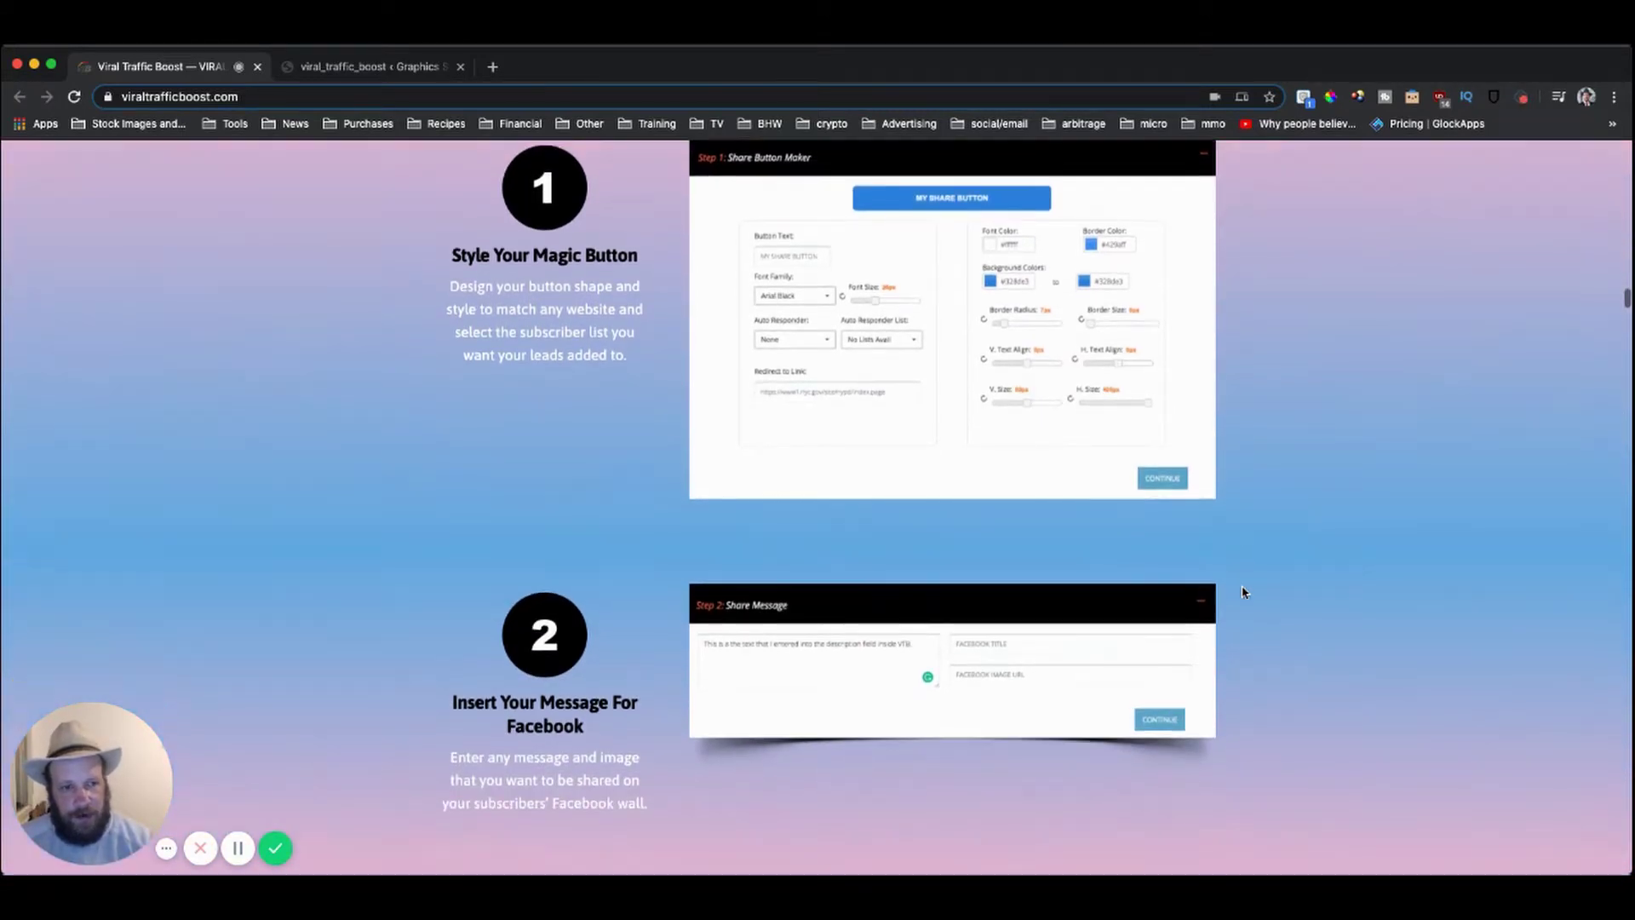
scroll(1244, 592, down, 3)
scroll(1243, 592, down, 3)
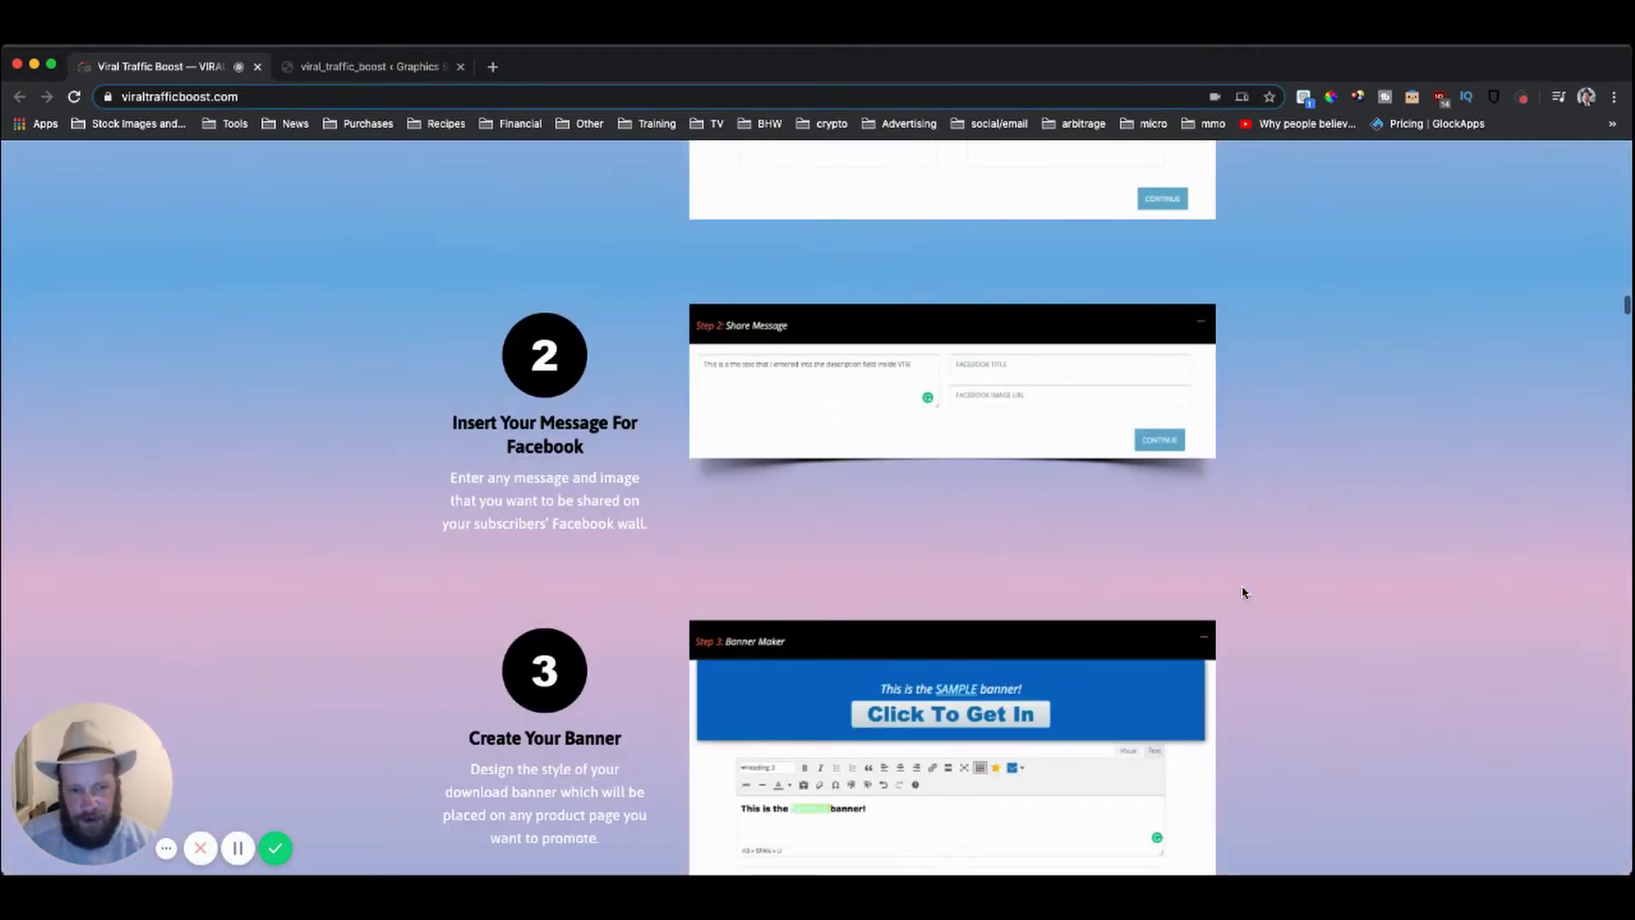
scroll(1244, 592, down, 3)
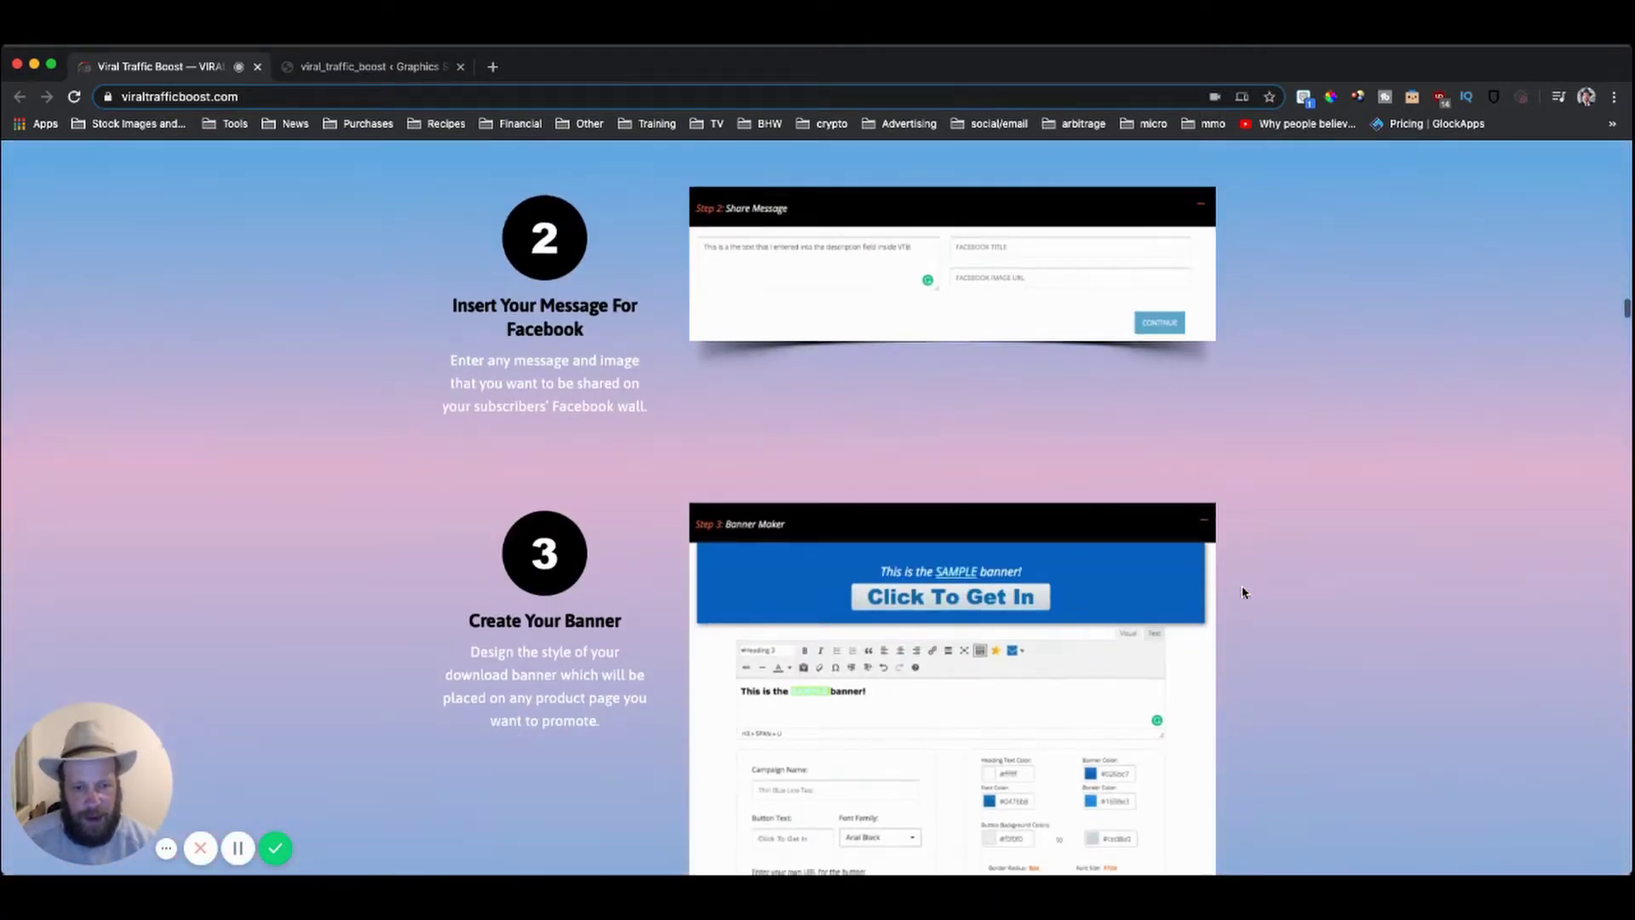
scroll(1244, 592, down, 3)
scroll(1243, 592, down, 4)
scroll(1243, 592, down, 5)
scroll(1244, 592, down, 2)
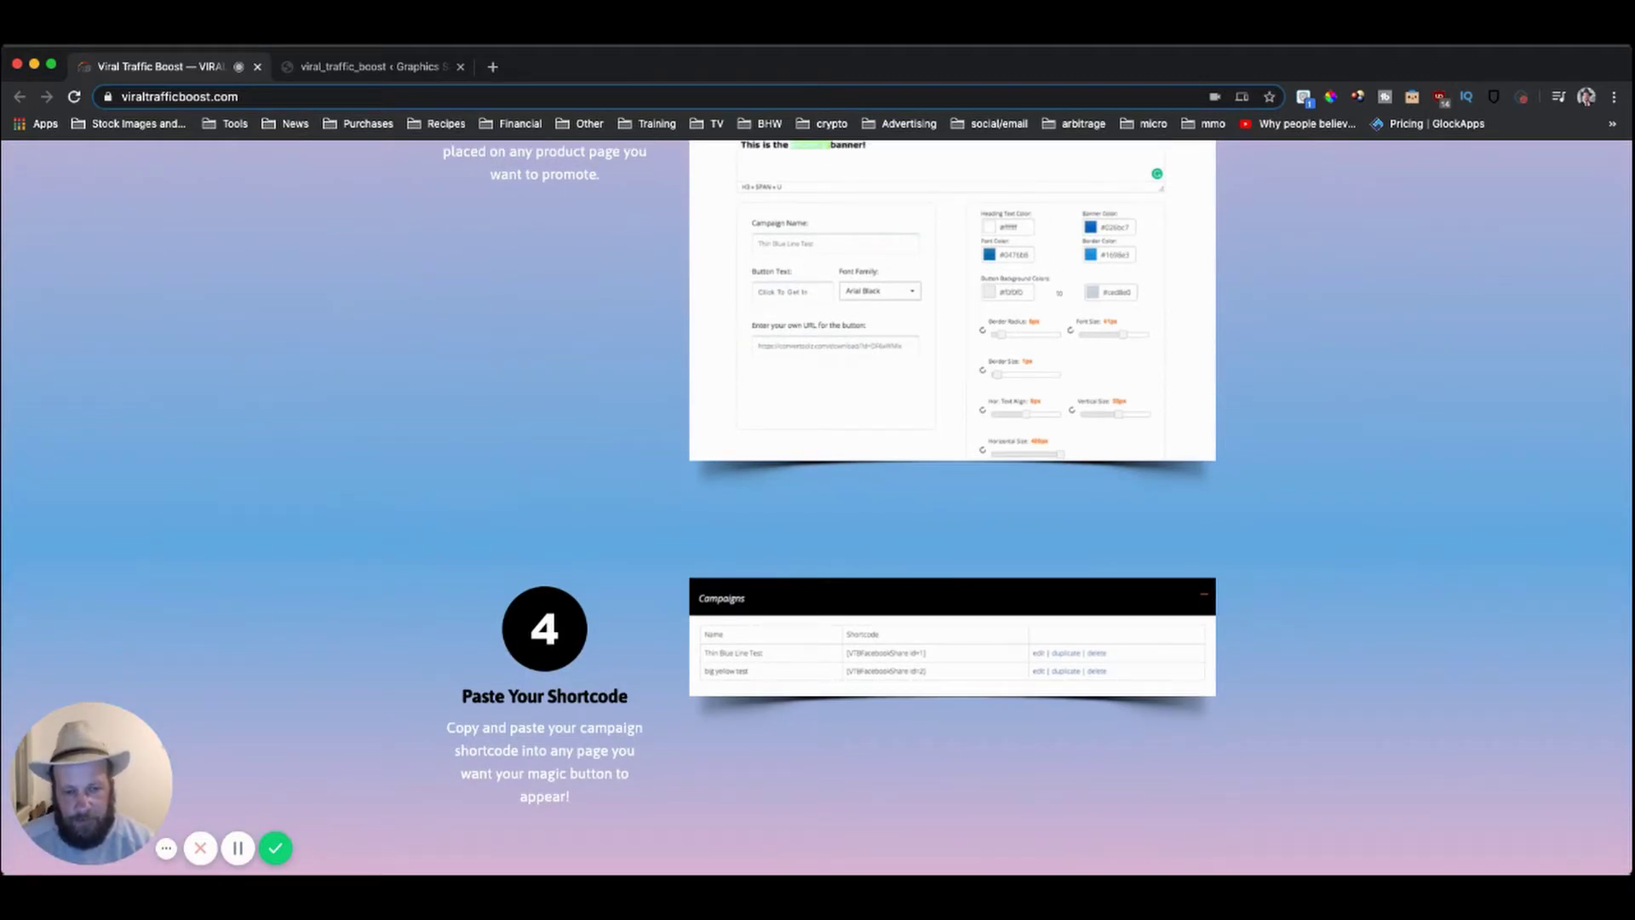
Switch to the plugin settings and expand the License Key and Auto Responders steps
click(347, 70)
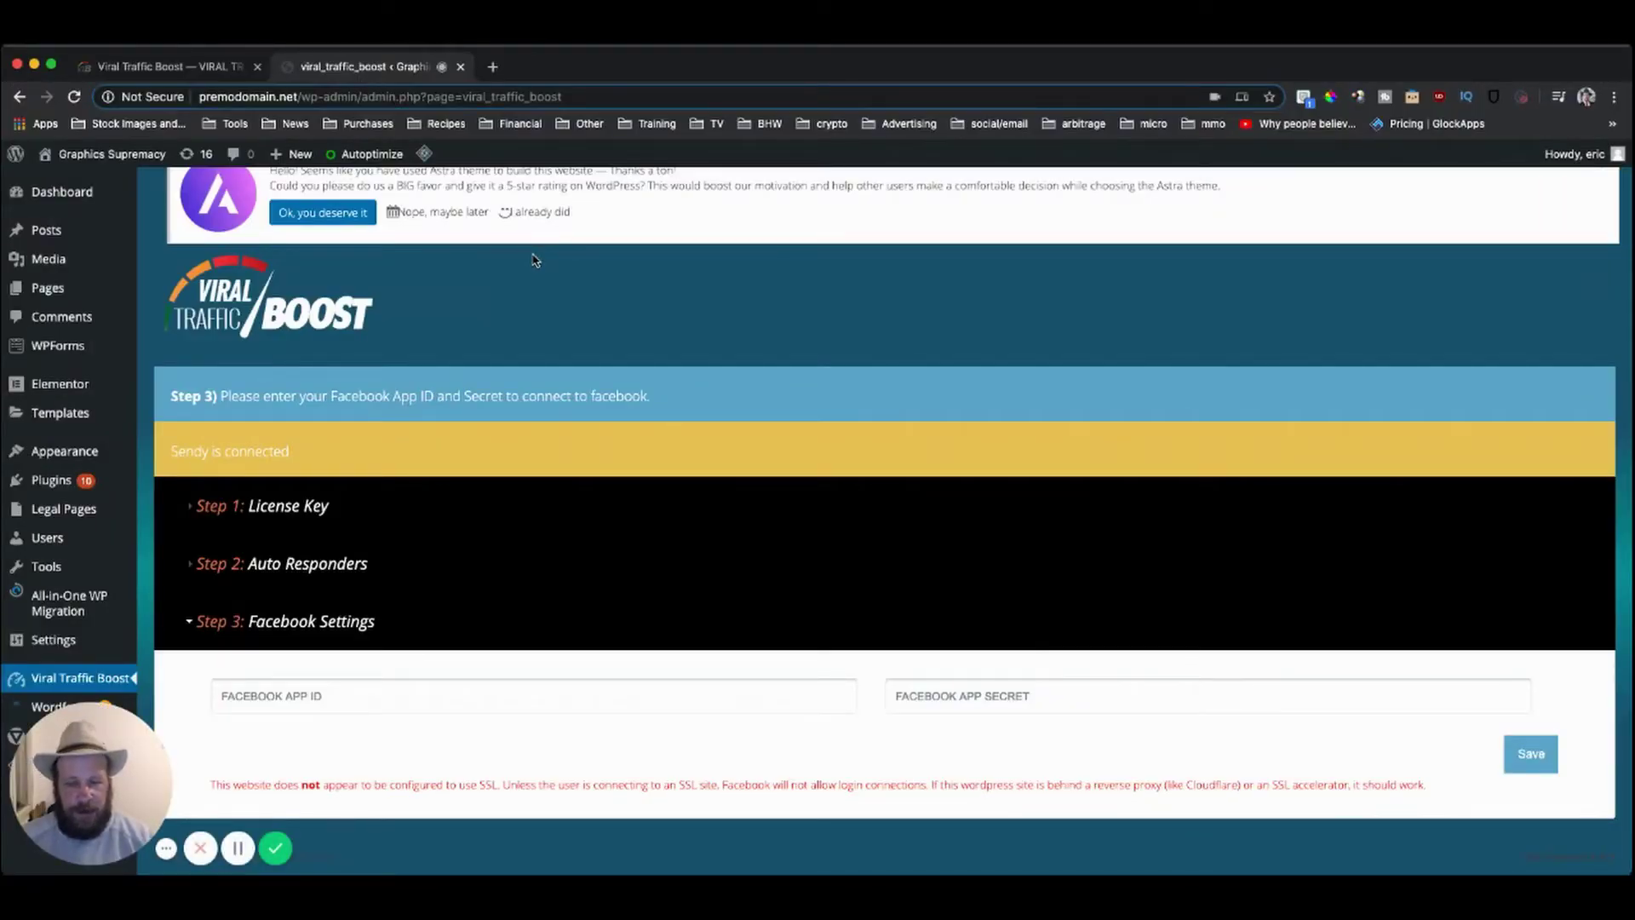
click(277, 509)
click(304, 744)
scroll(324, 682, down, 2)
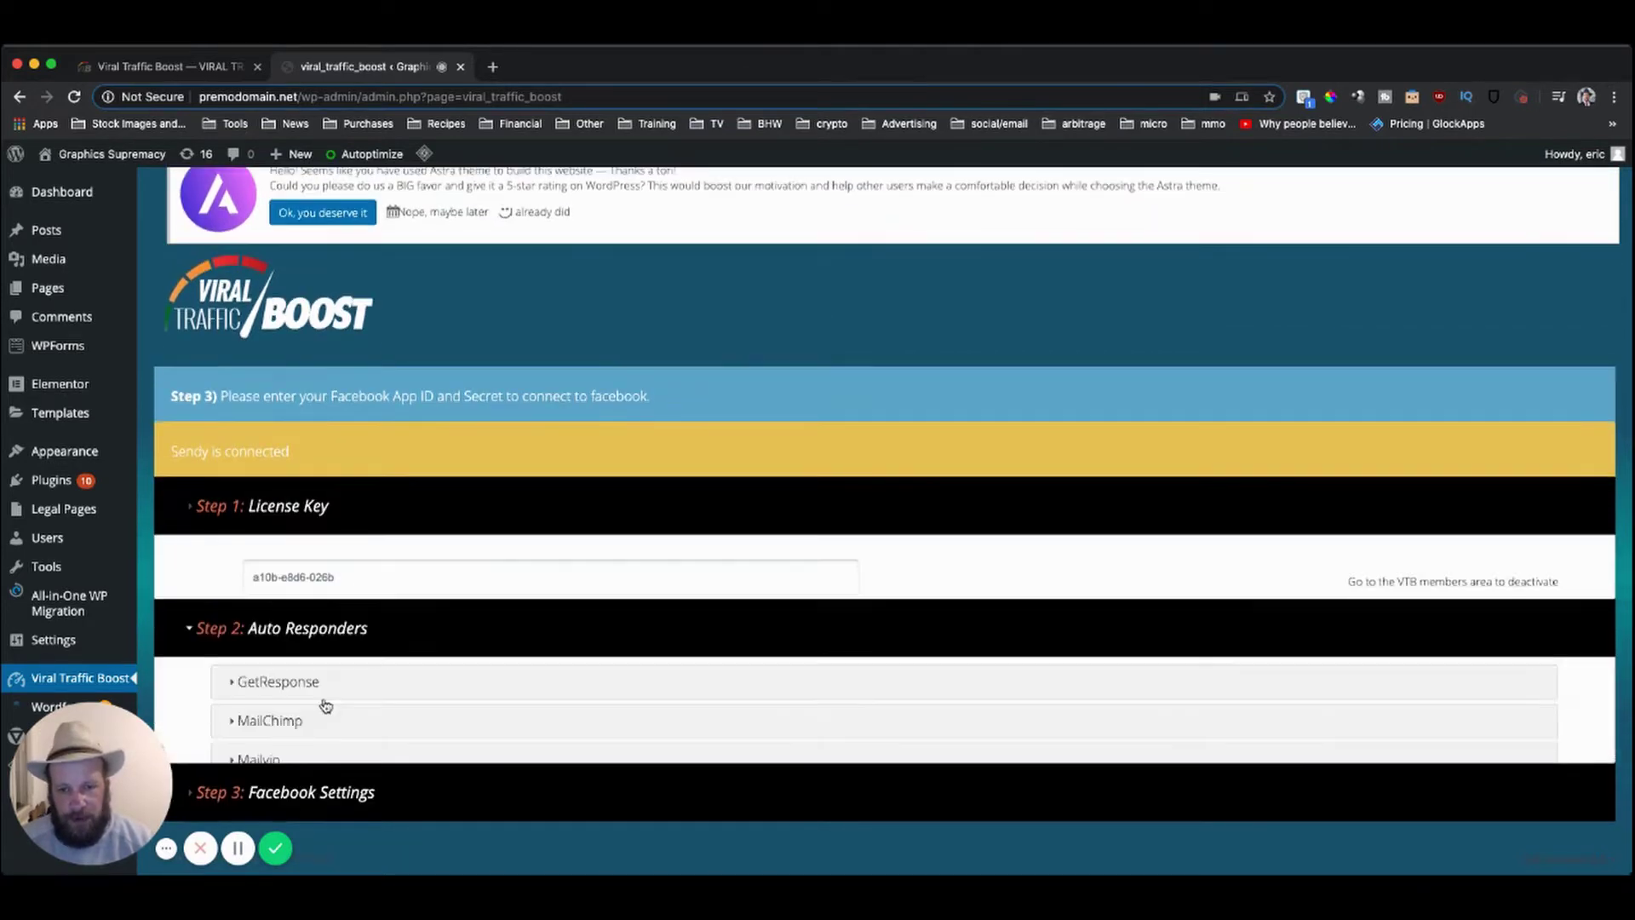
scroll(331, 639, down, 2)
scroll(334, 622, down, 1)
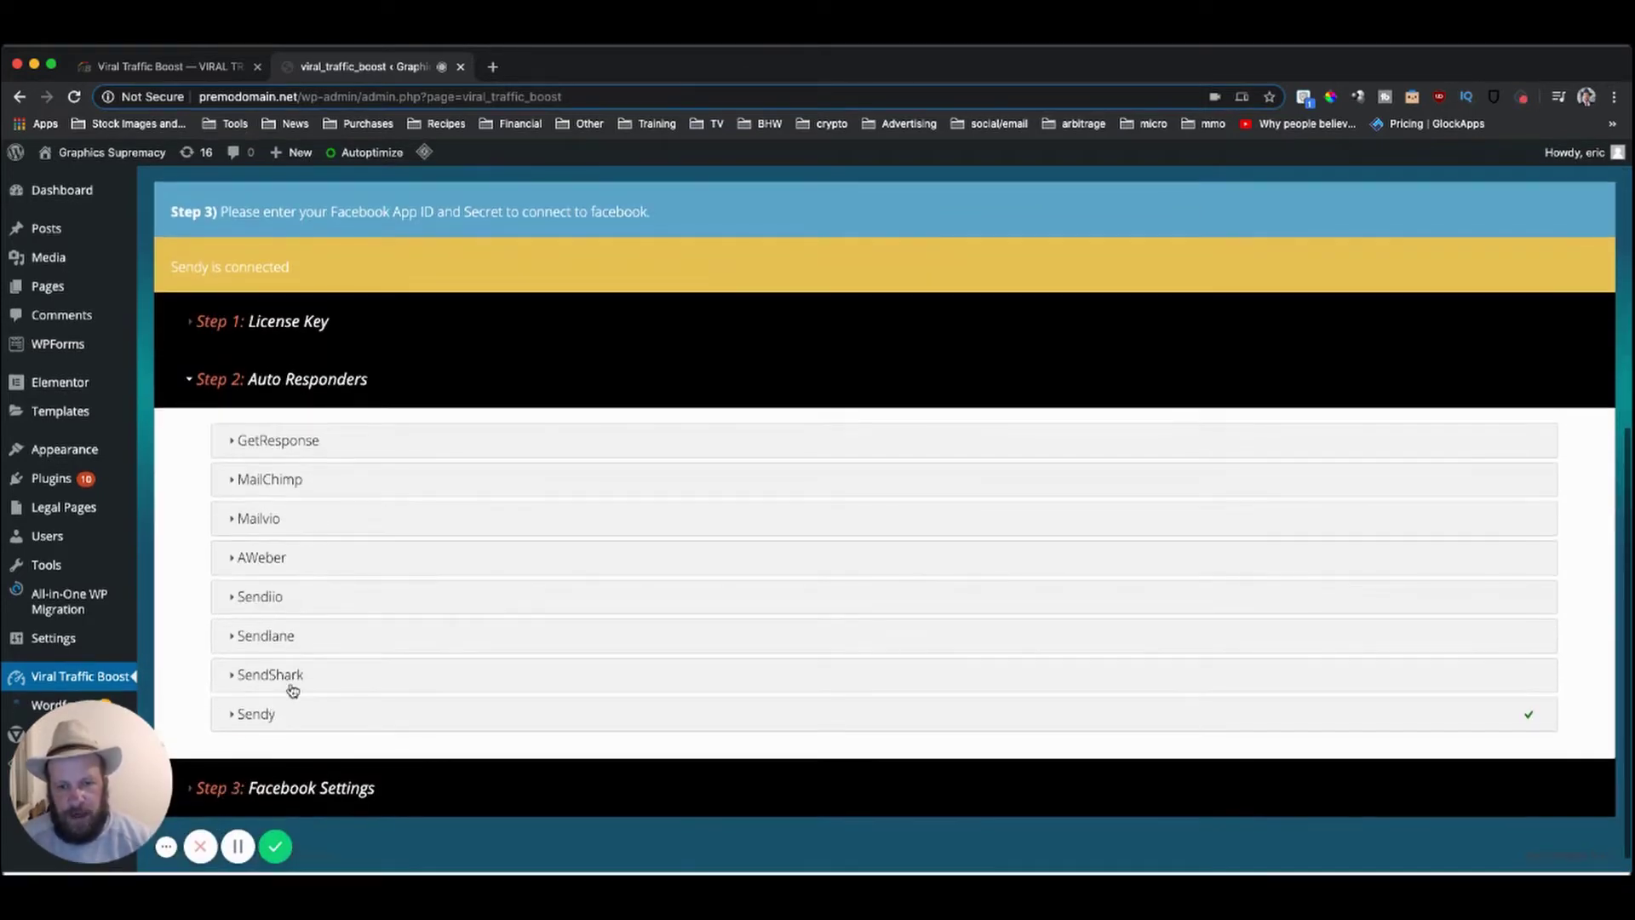
Confirm Sendy is connected, then expand Step 3: Facebook Settings
click(281, 726)
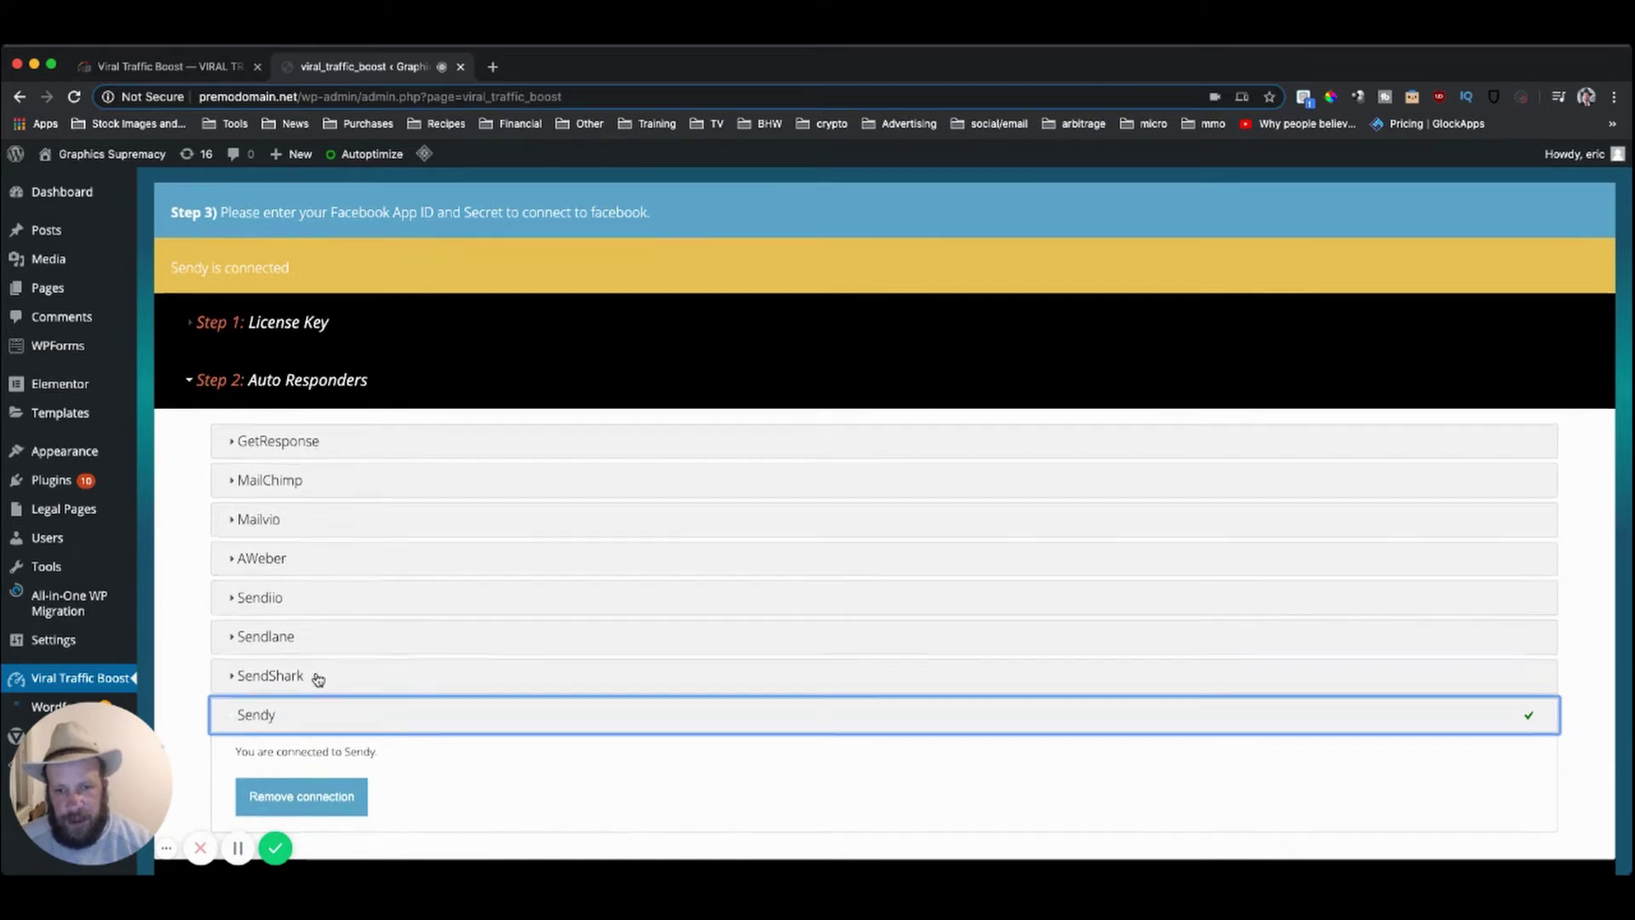
scroll(317, 679, down, 2)
click(344, 795)
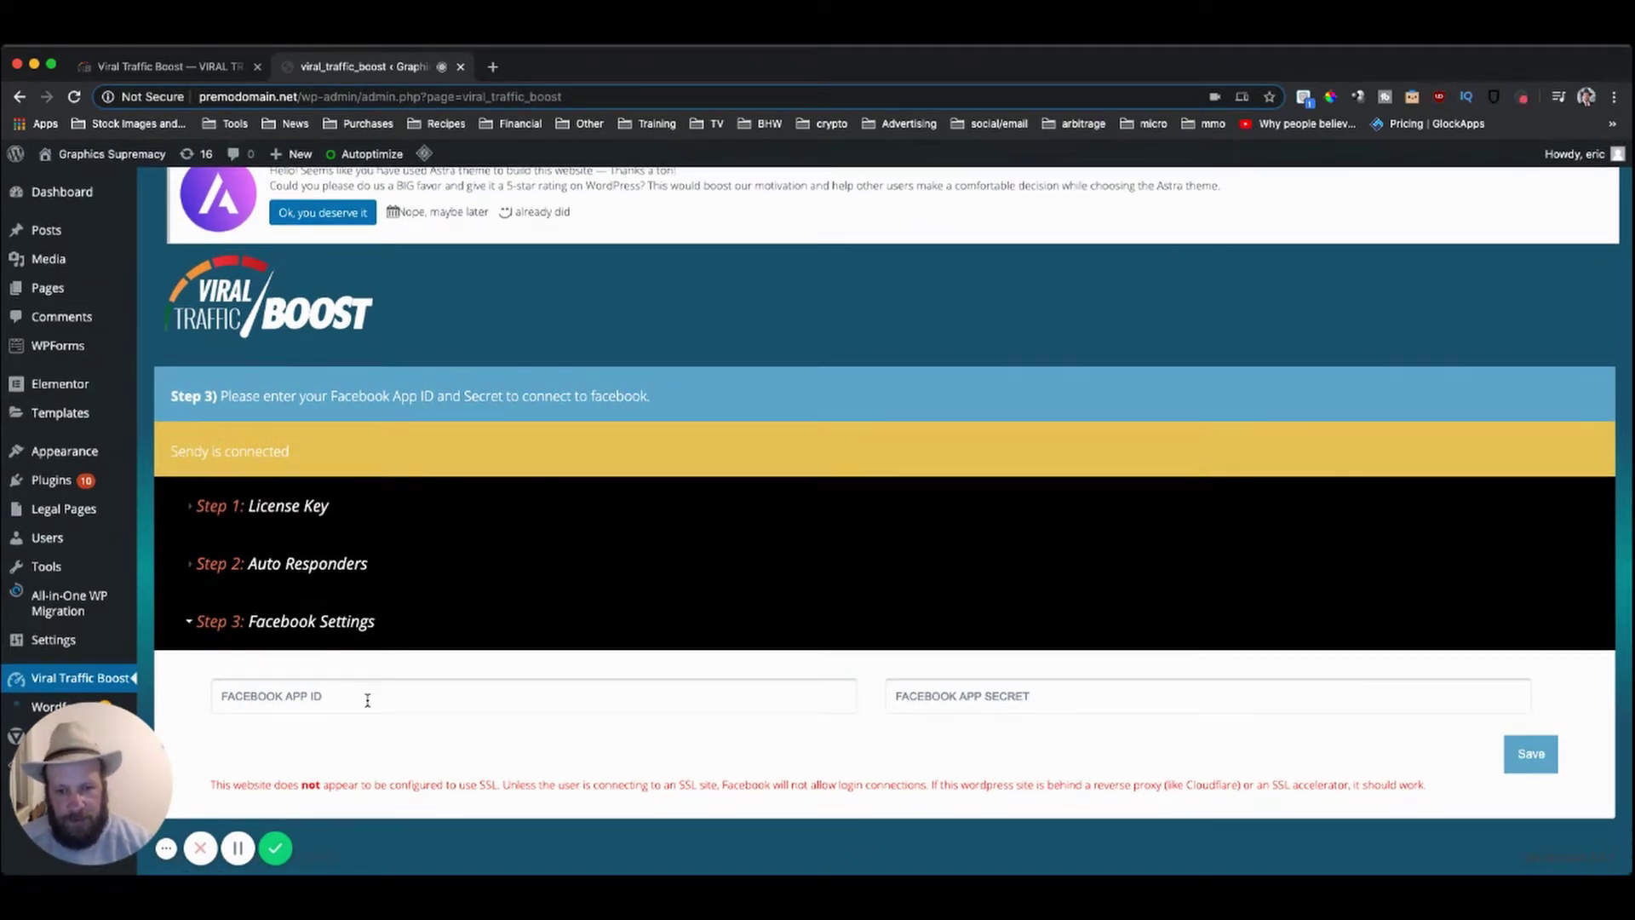
mouse_move(114, 757)
mouse_down()
mouse_move(799, 600)
mouse_move(968, 513)
mouse_up()
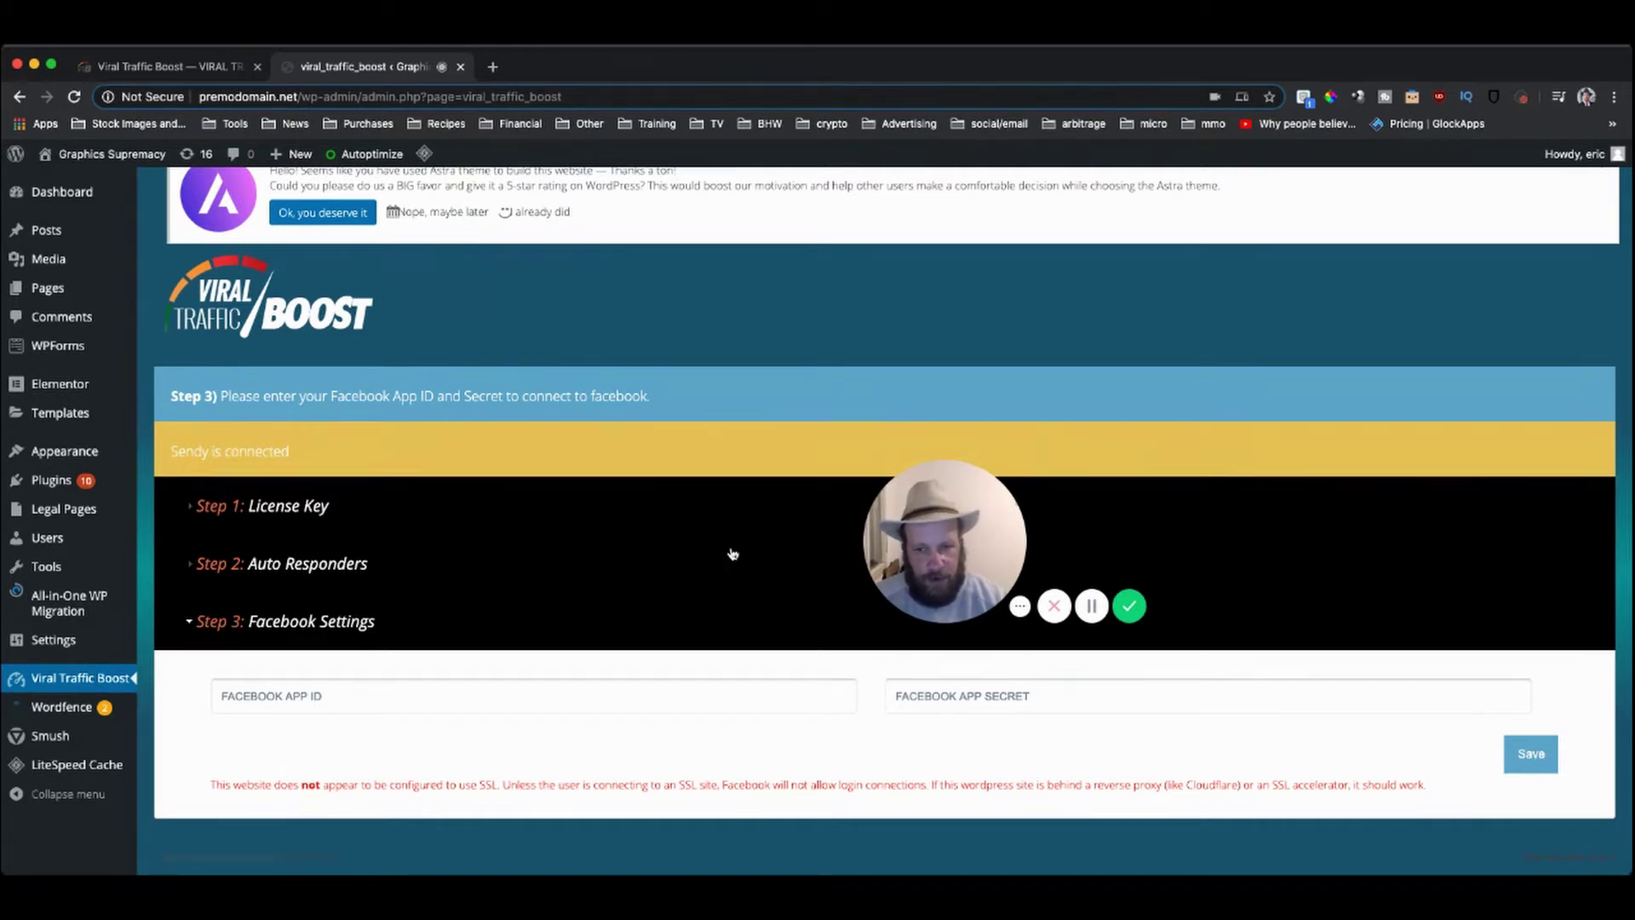
click(459, 699)
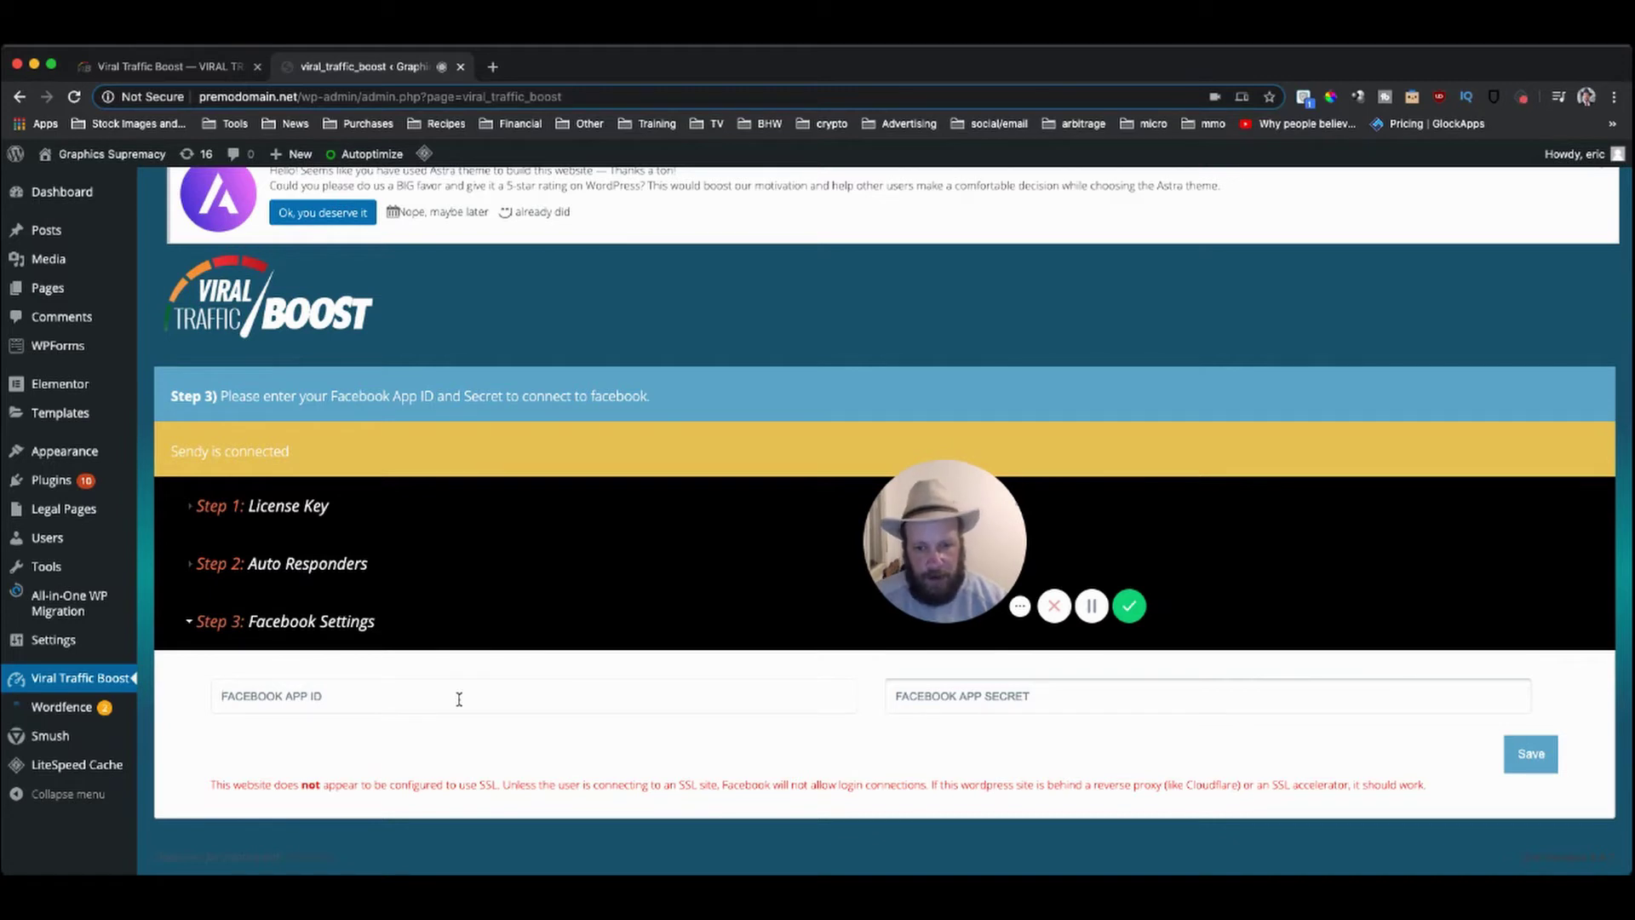
text(ttt)
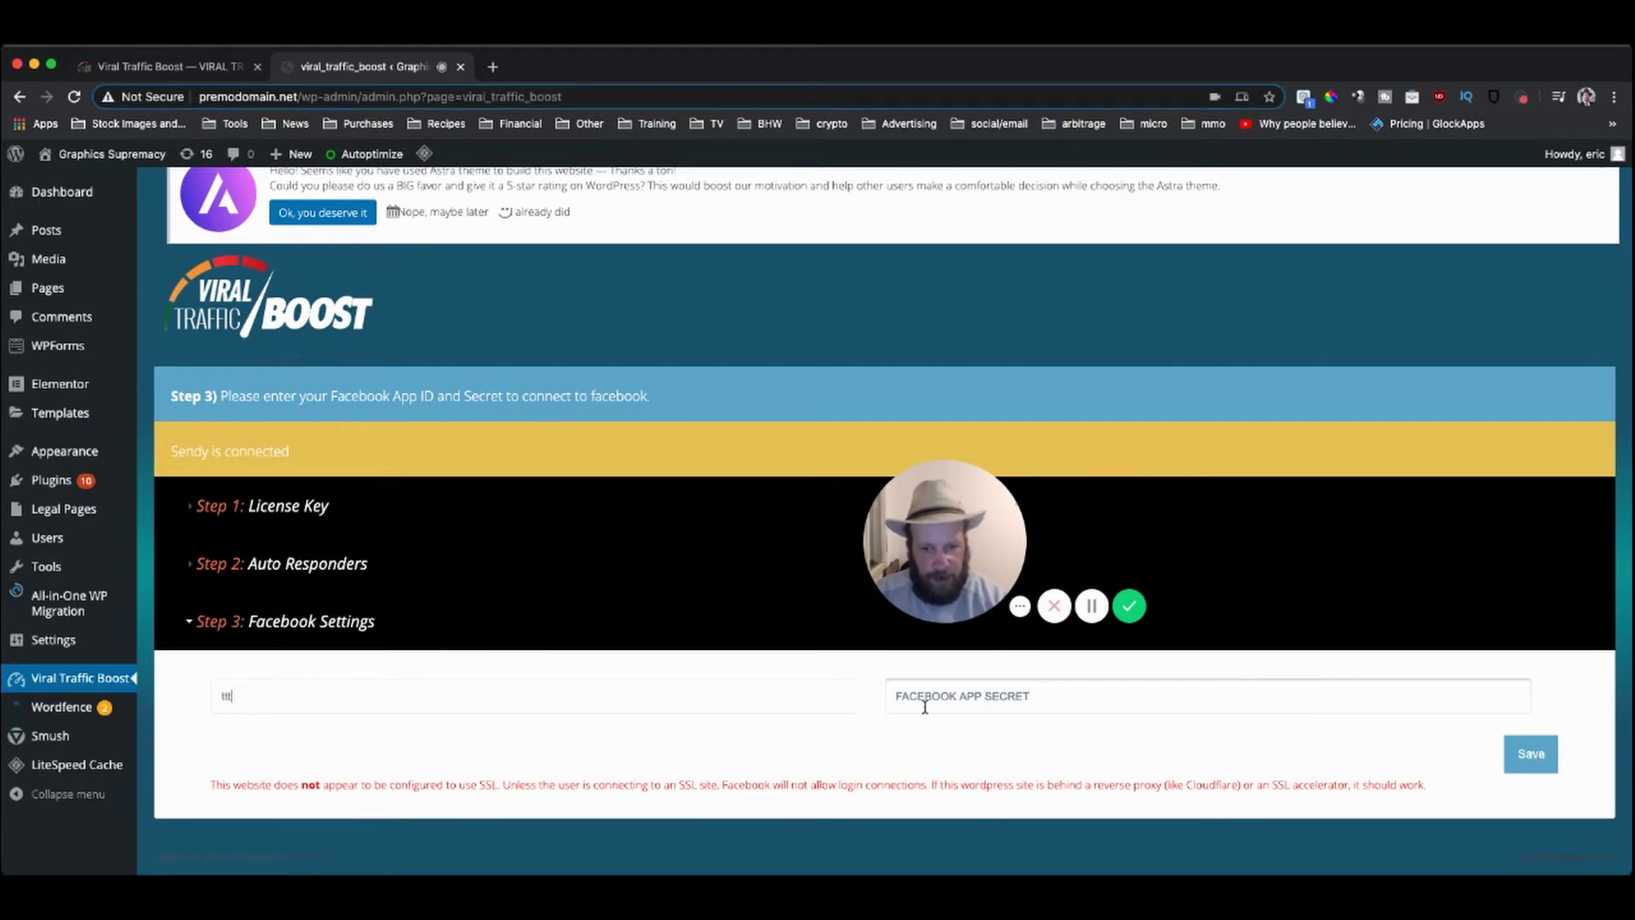
click(925, 707)
text(tttt)
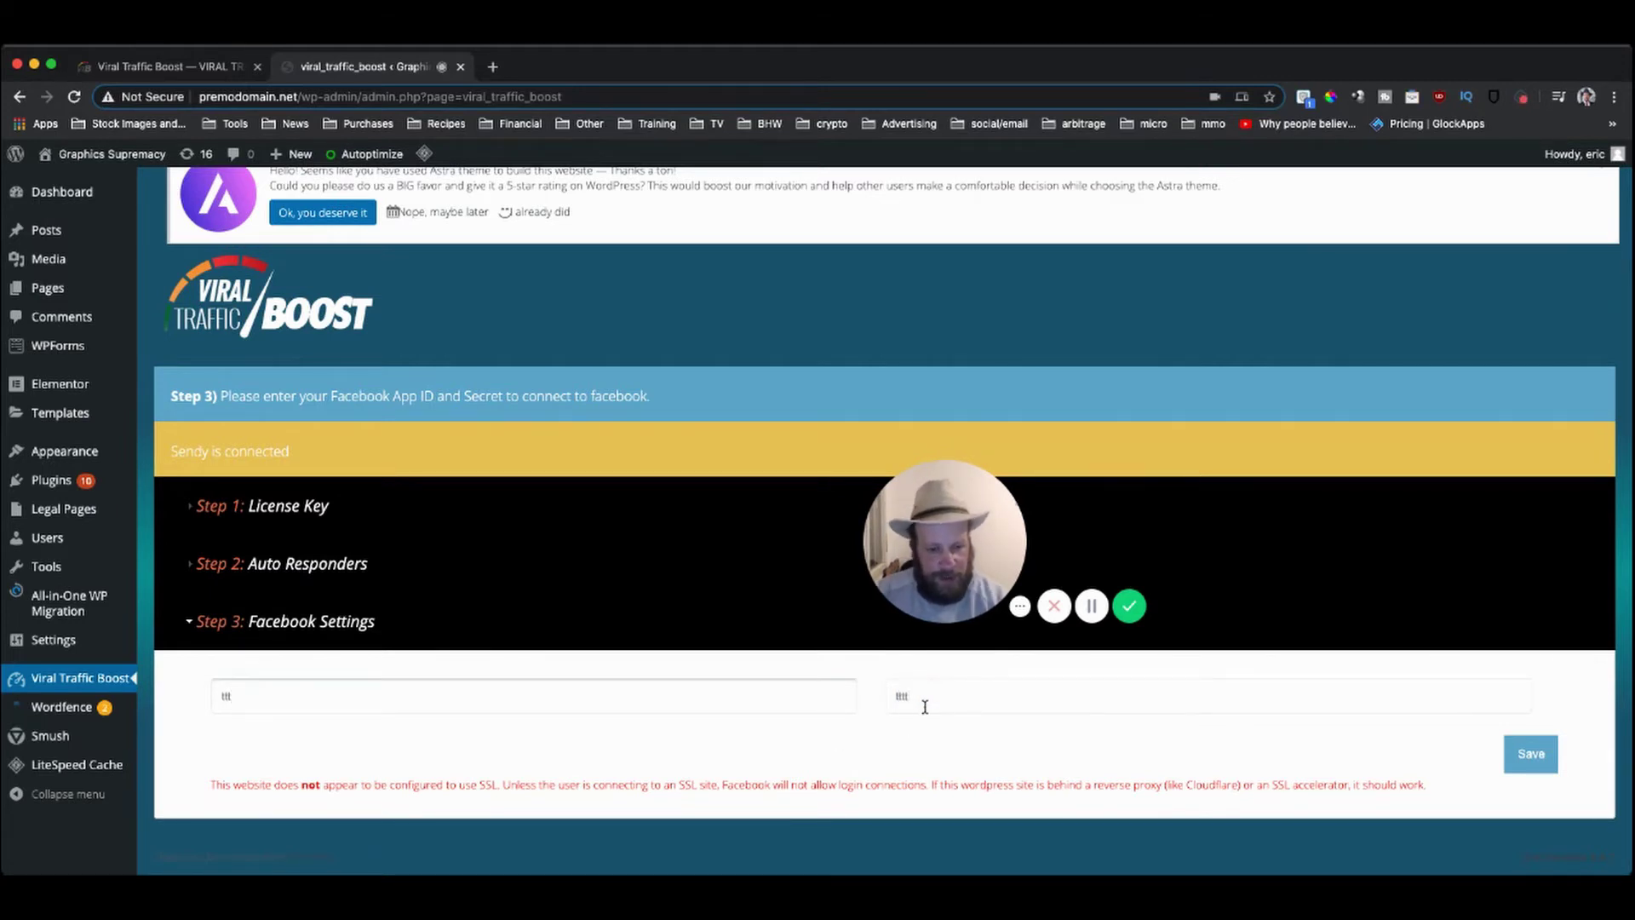
click(1530, 754)
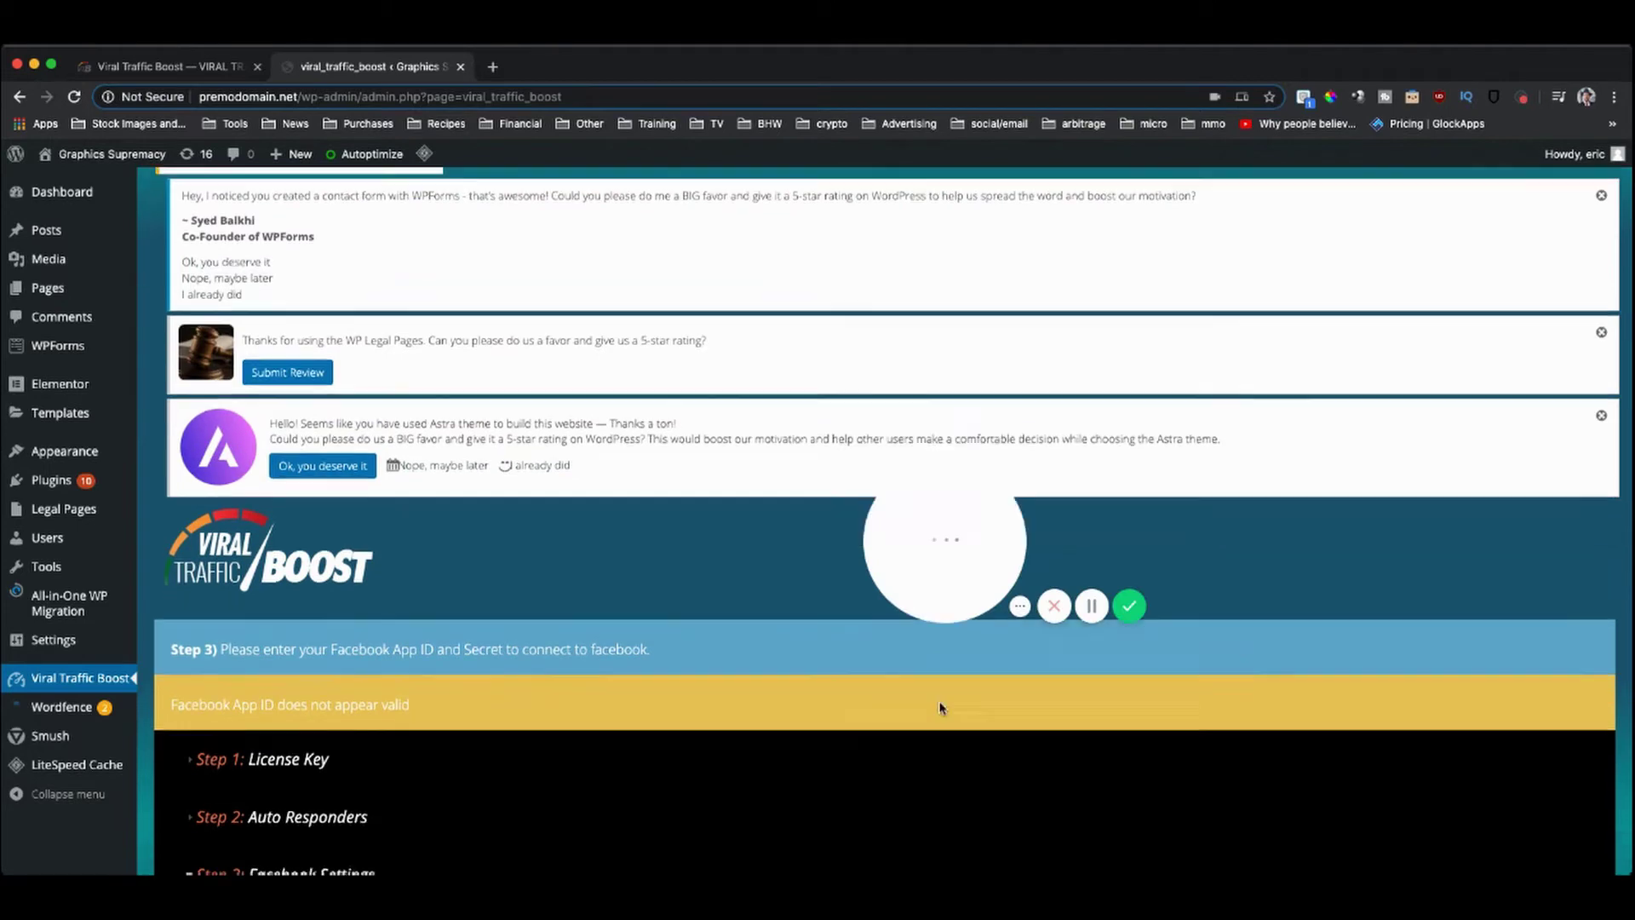
scroll(1064, 724, down, 3)
scroll(941, 709, down, 2)
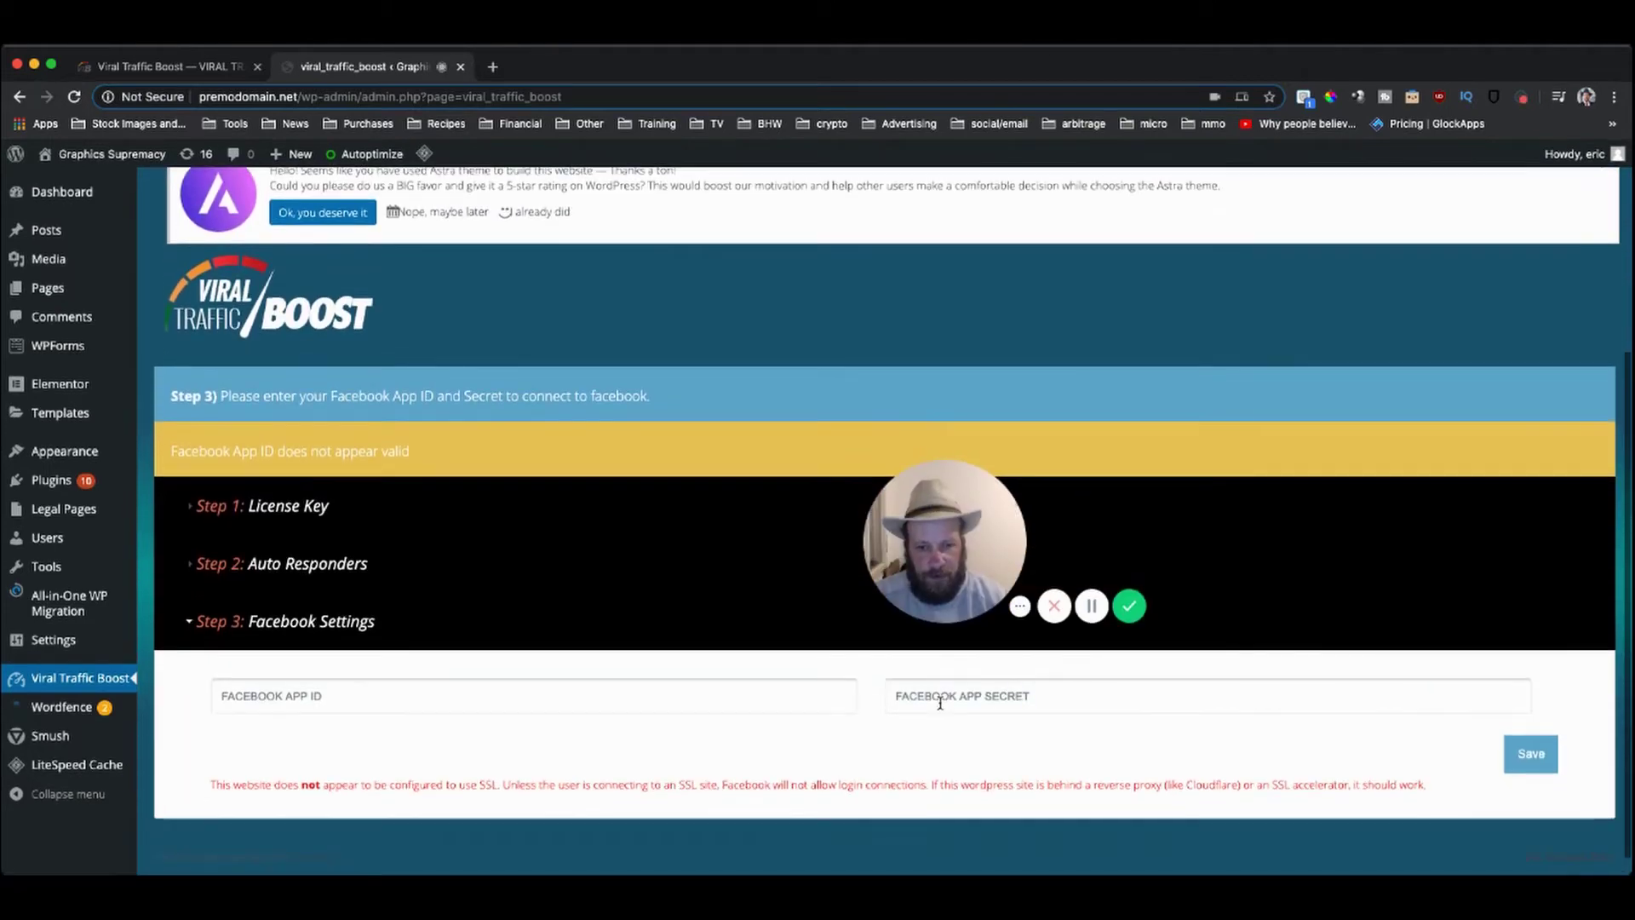
scroll(940, 703, up, 3)
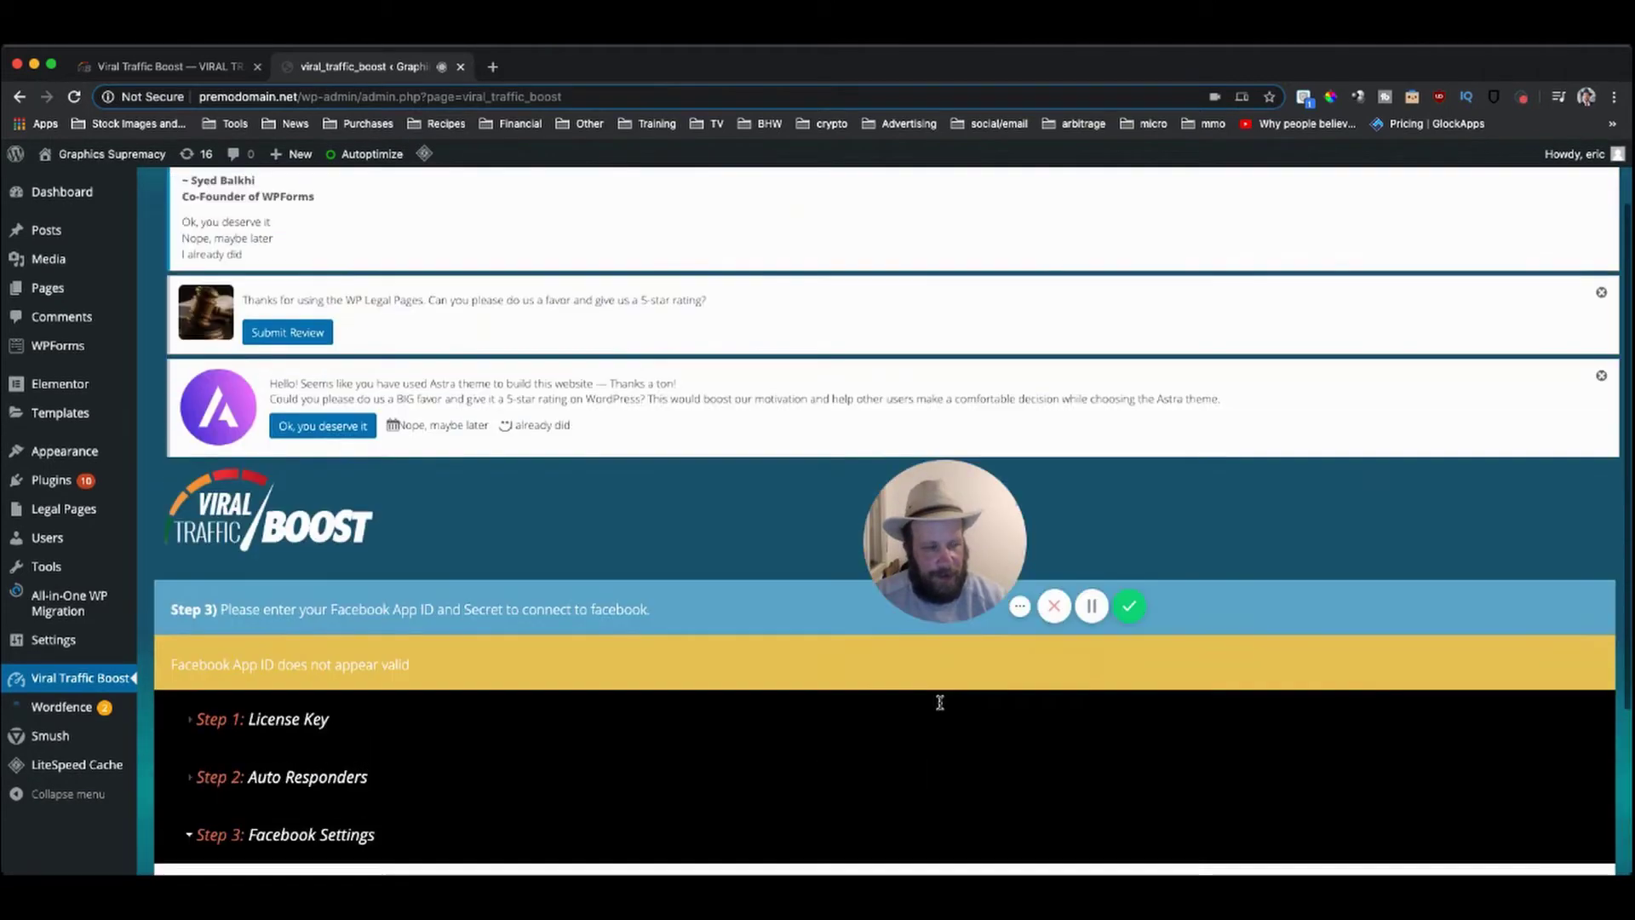
scroll(940, 704, up, 2)
scroll(941, 708, down, 3)
scroll(941, 709, down, 2)
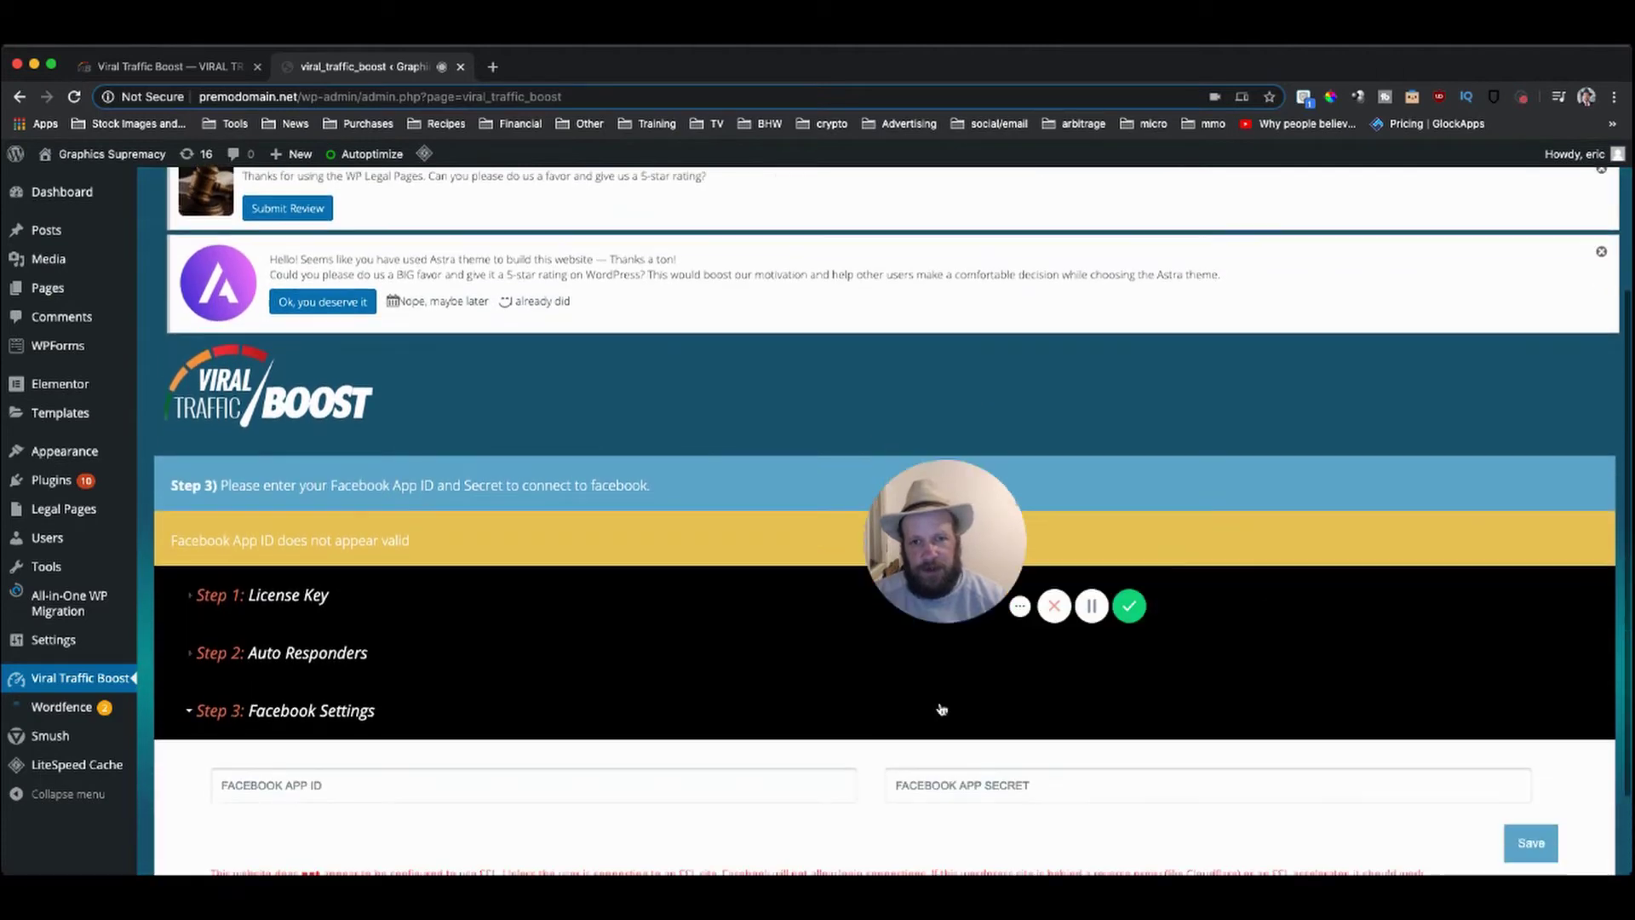
scroll(941, 708, down, 1)
scroll(941, 708, down, 1)
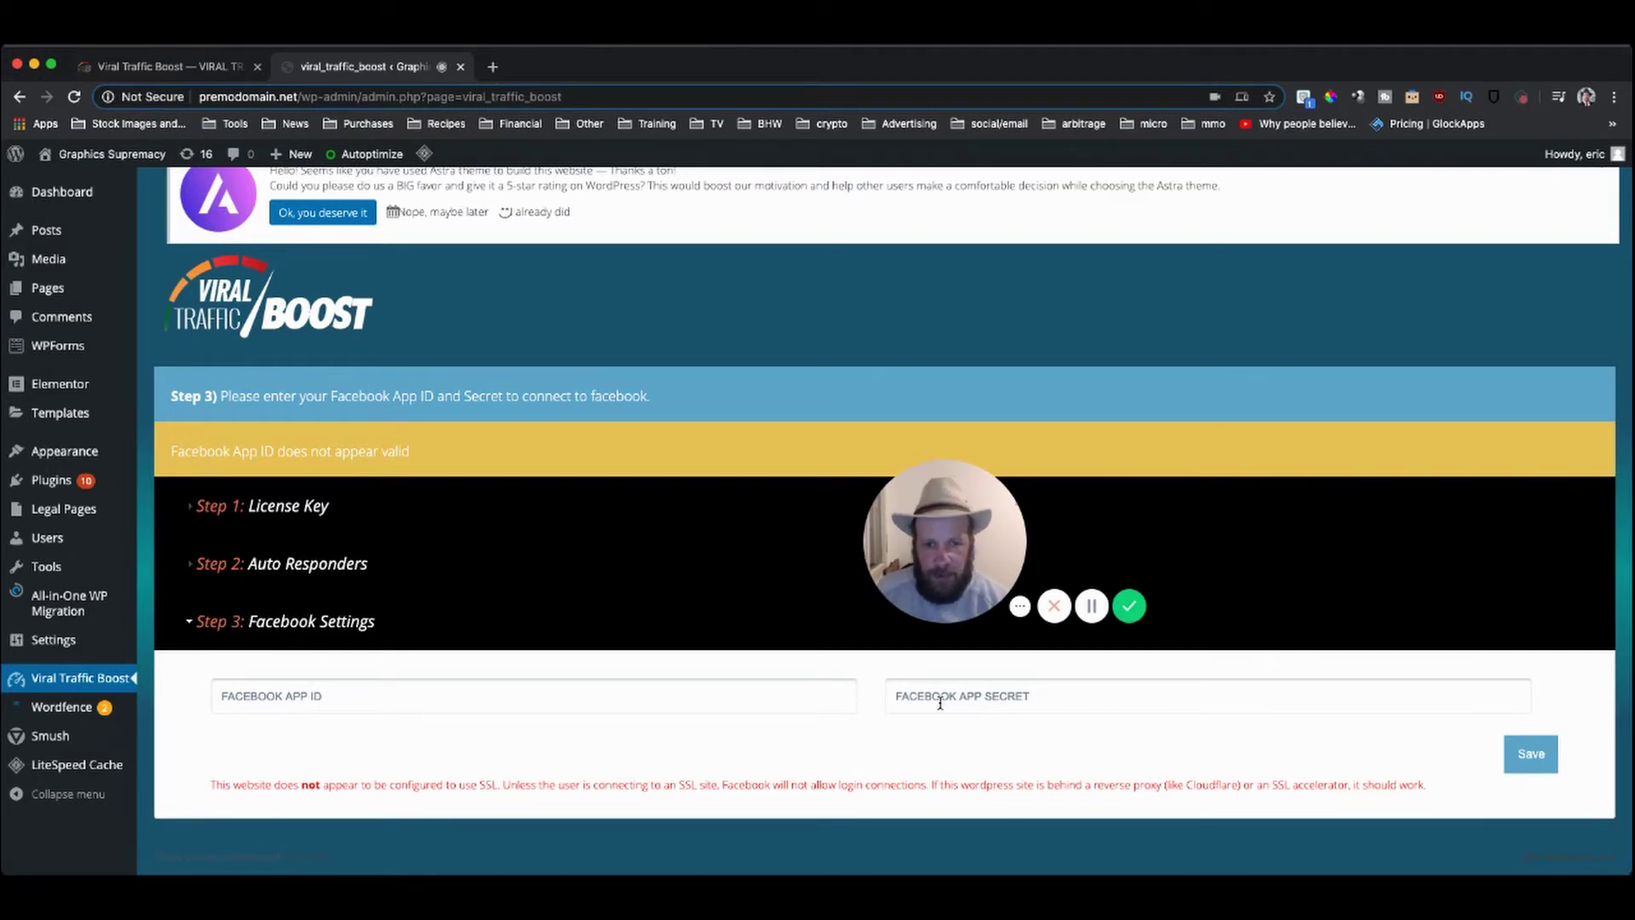
Return to the viraltrafficboost.com tab showing step 4, Paste Your Shortcode
click(203, 74)
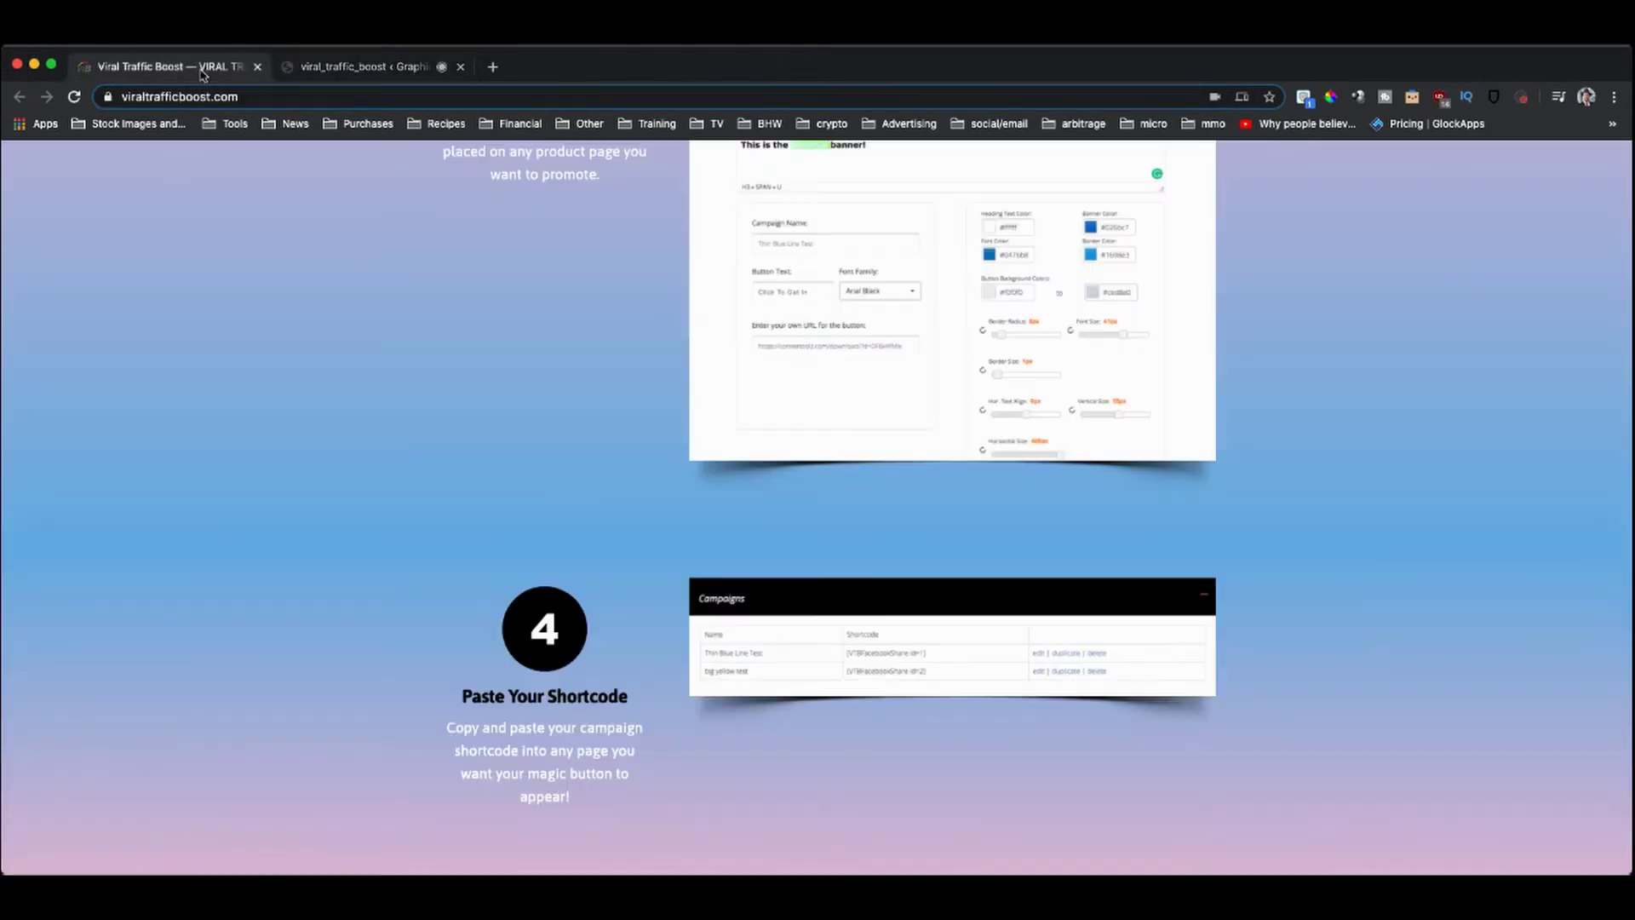